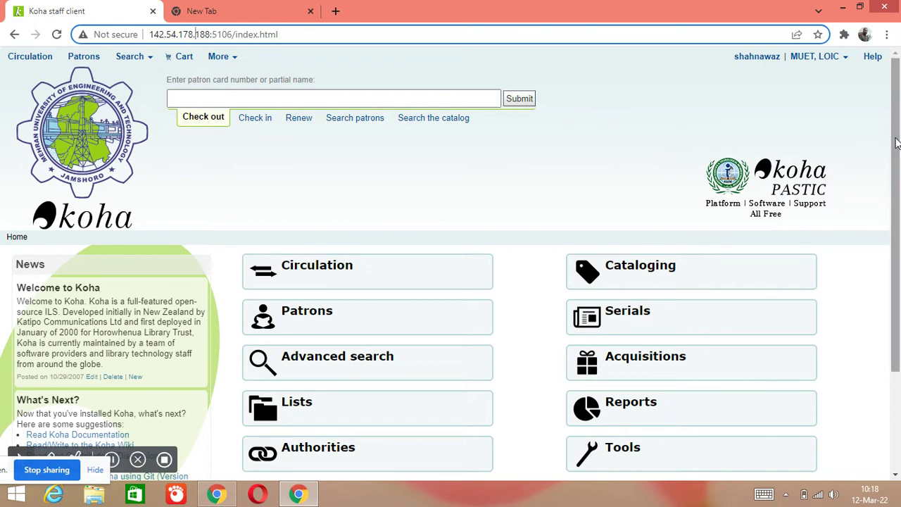
# Step: Open the Libraries page among the basic parameters of Koha administration
pyautogui.scroll(-1, 889, 162)
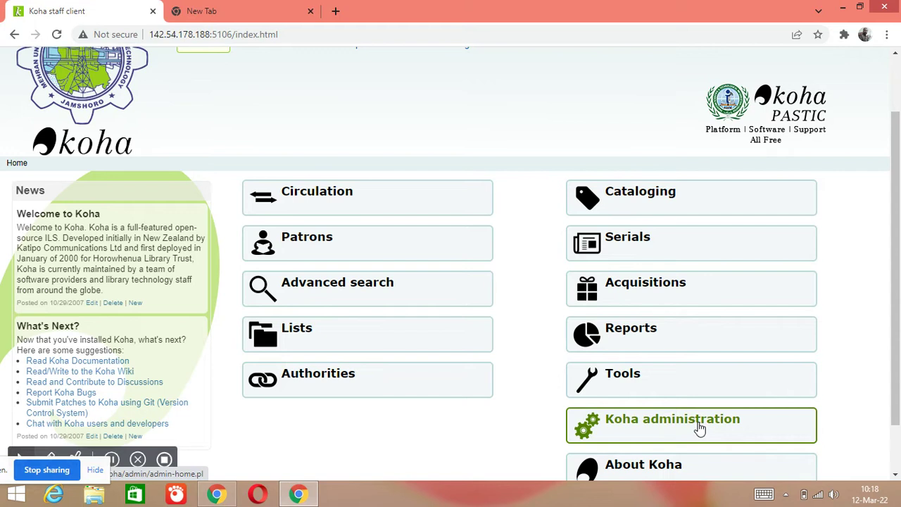
pyautogui.click(700, 428)
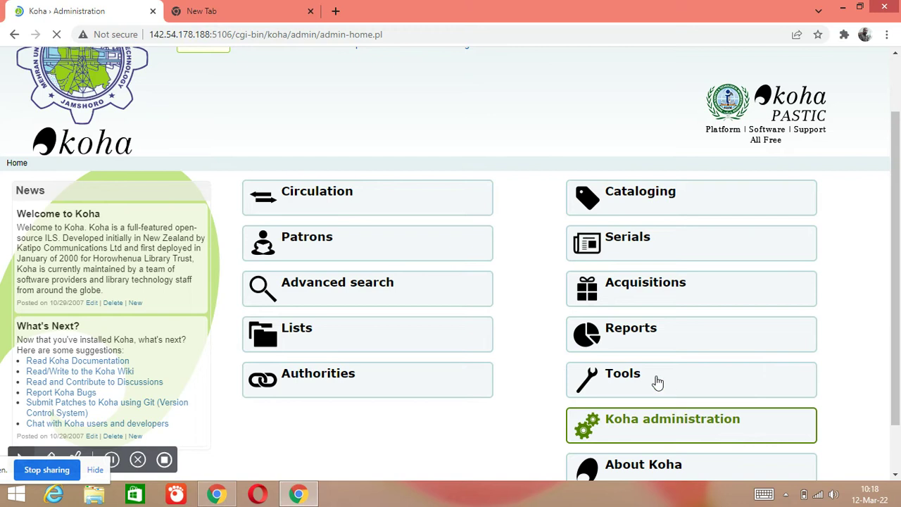
pyautogui.scroll(-1, 405, 239)
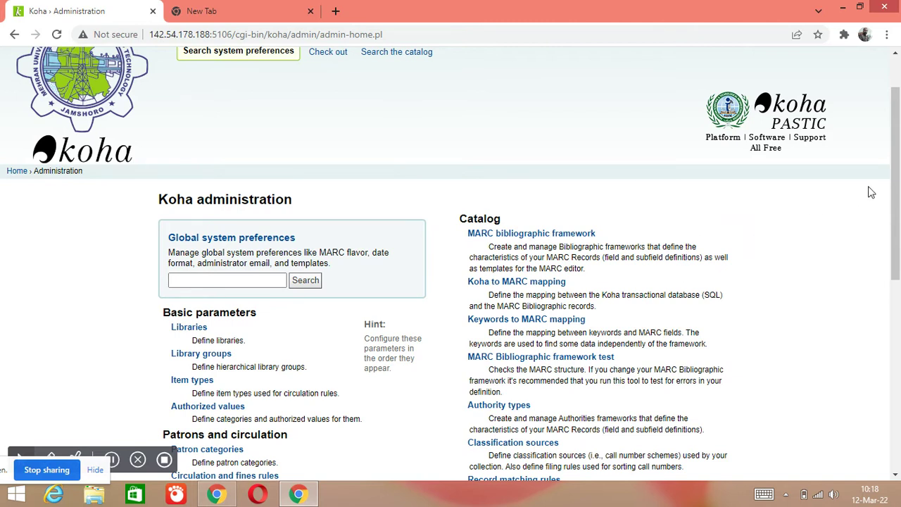
pyautogui.scroll(-1, 894, 182)
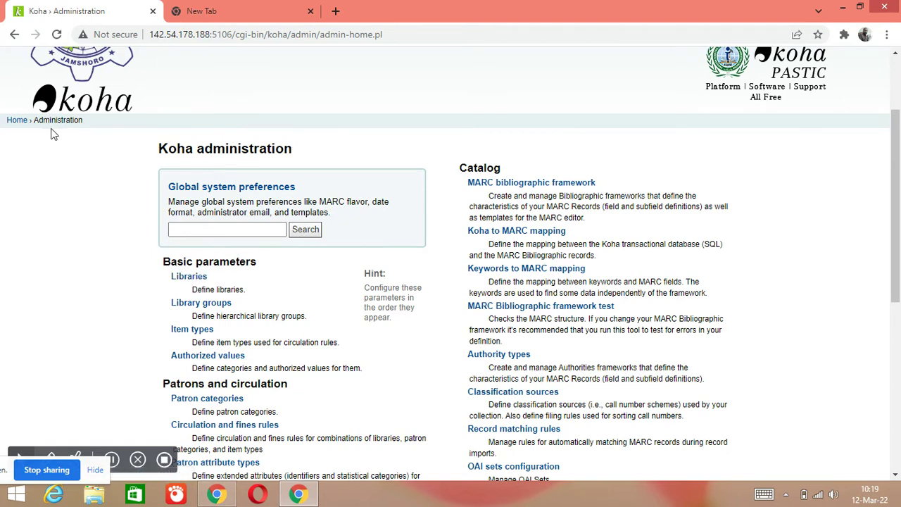
pyautogui.click(206, 281)
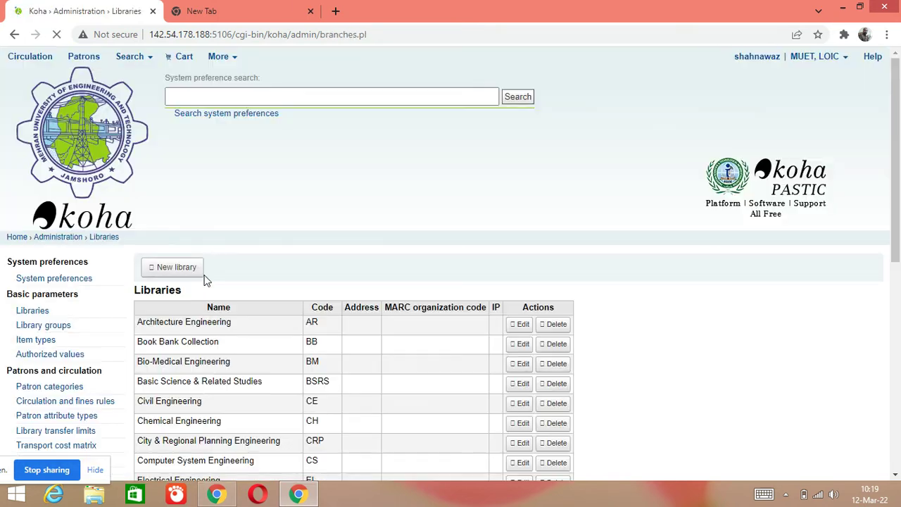
# Step: Look over the existing libraries and open a blank form for a new library
pyautogui.scroll(-3, 428, 243)
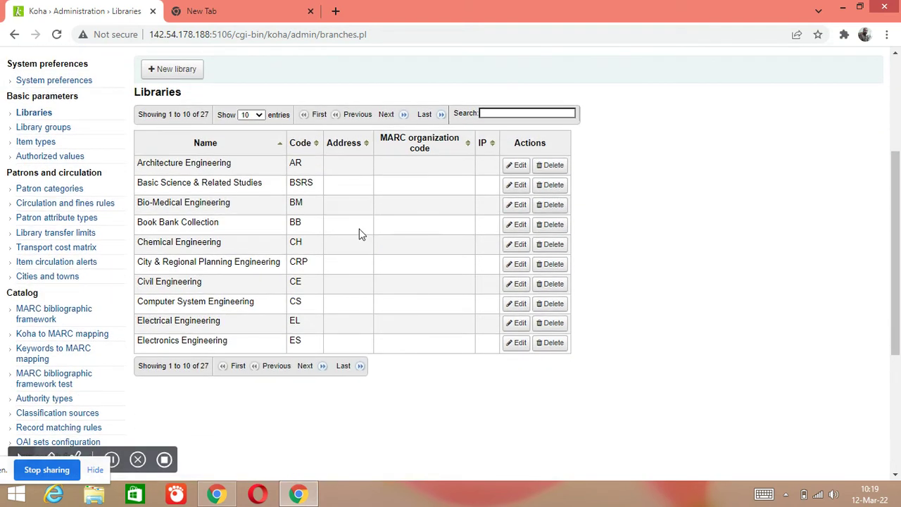
pyautogui.scroll(1, 338, 247)
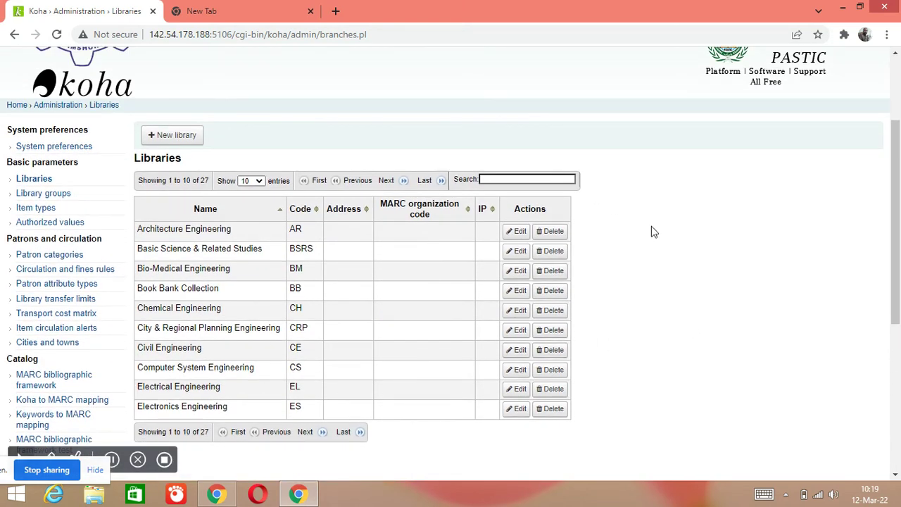
pyautogui.scroll(1, 651, 231)
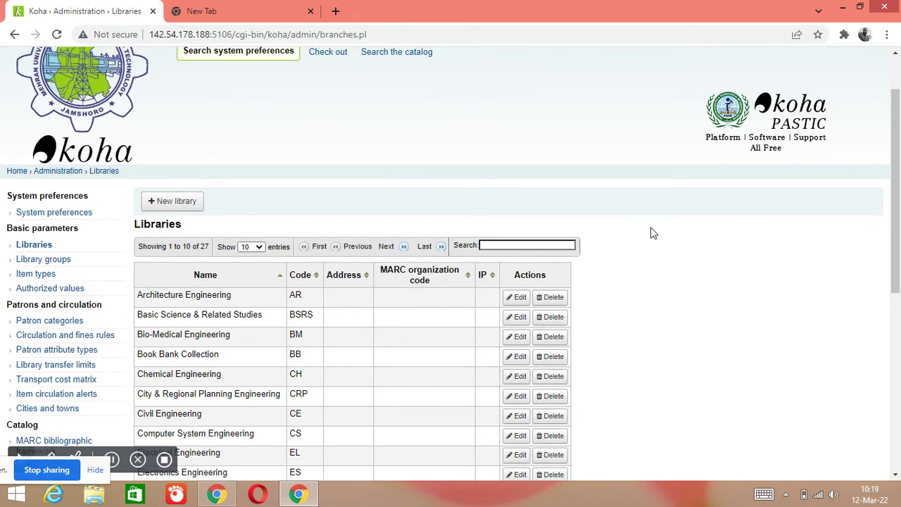
pyautogui.scroll(-1, 652, 231)
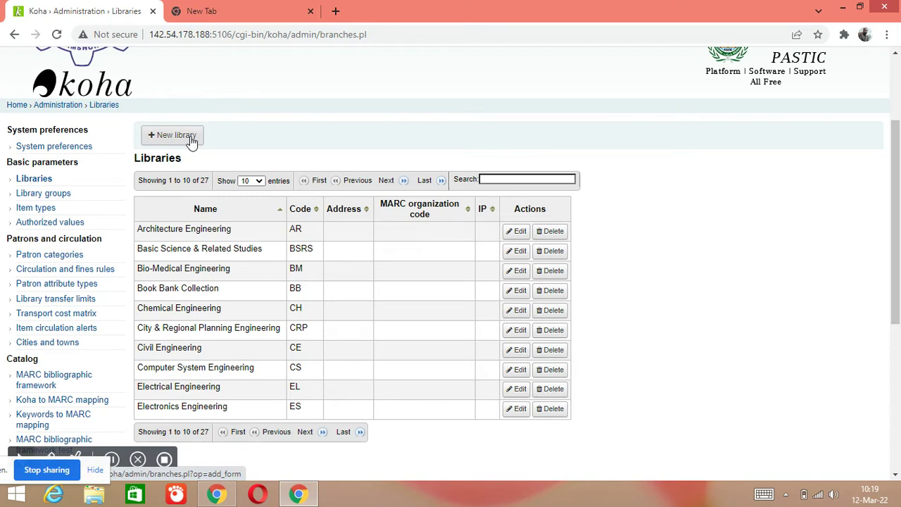
pyautogui.click(176, 136)
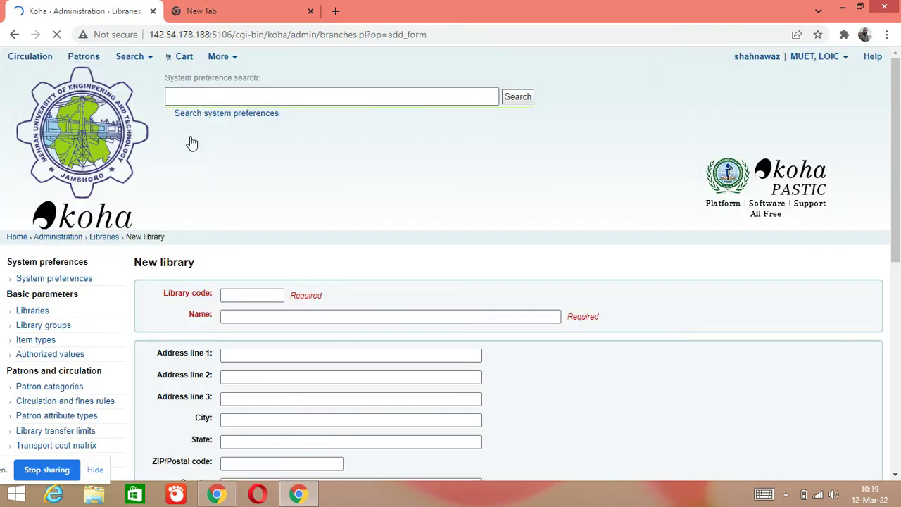
pyautogui.scroll(-2, 192, 143)
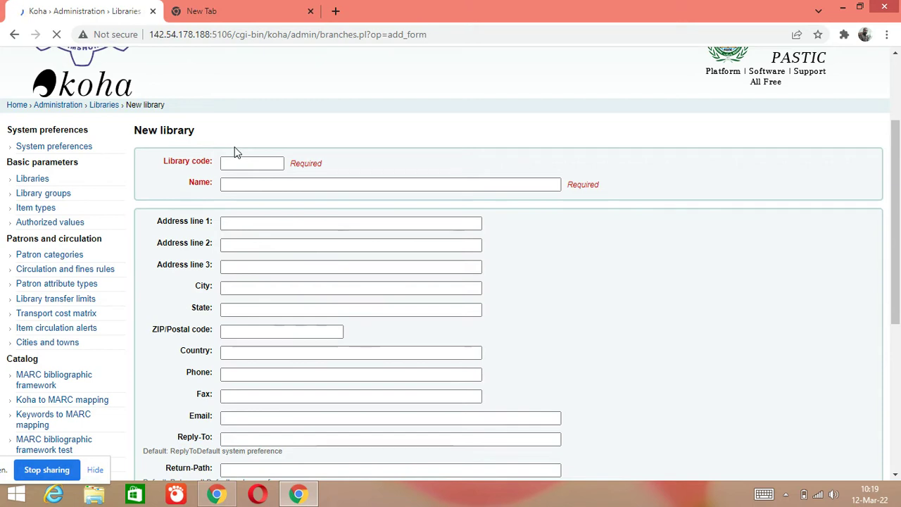
# Step: Enter National Library of Pakistan as the new library's name and NAT as its library code
pyautogui.click(255, 162)
pyautogui.click(254, 162)
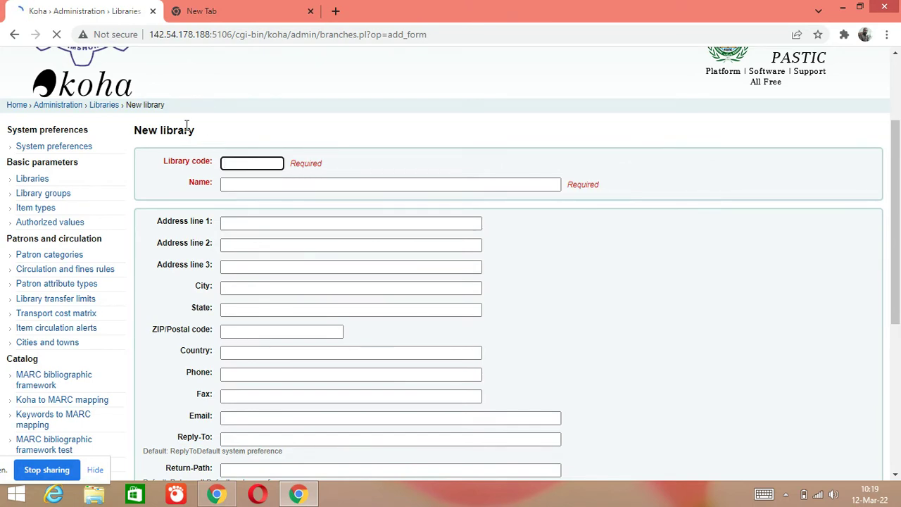
pyautogui.click(255, 183)
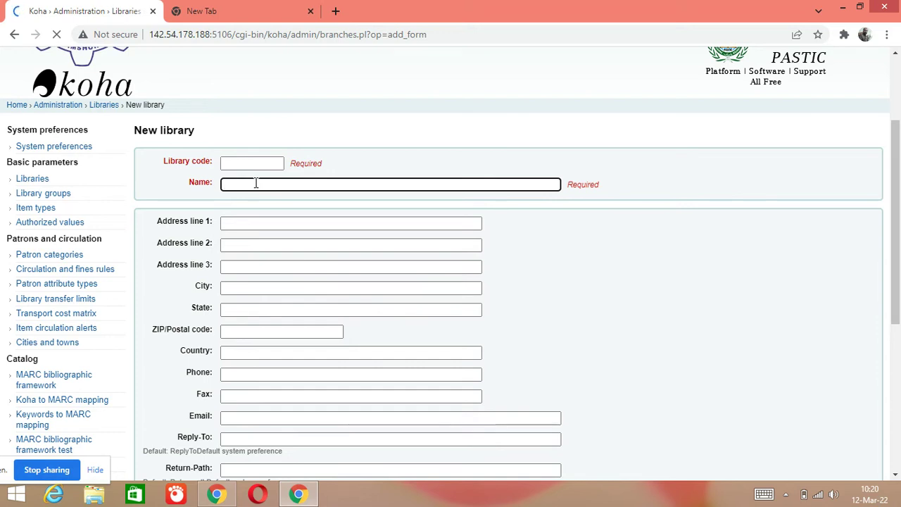
pyautogui.write('National Library of Pakistan')
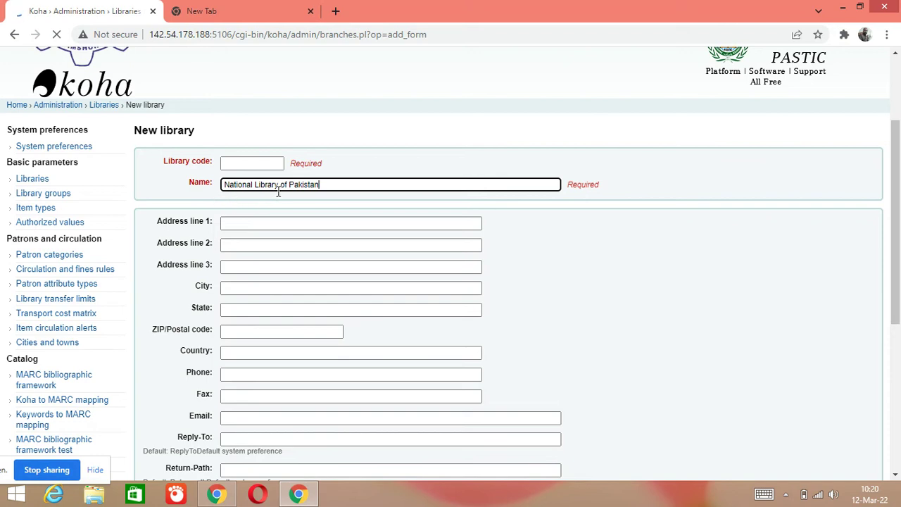
pyautogui.click(227, 162)
pyautogui.click(228, 162)
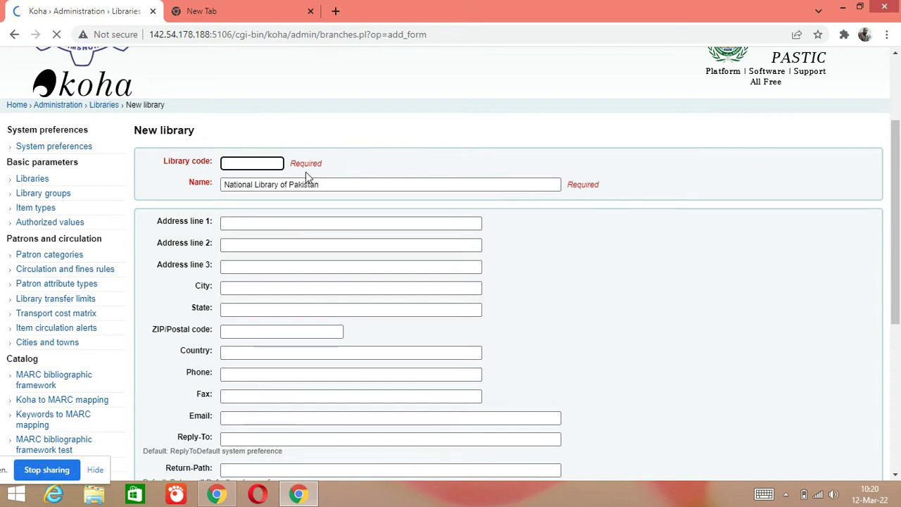
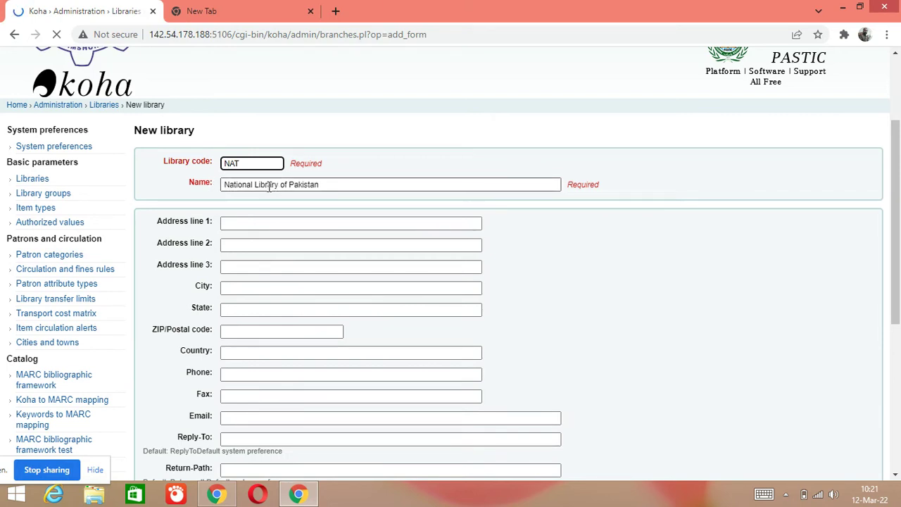
# Step: Review the optional address, contact and OPAC fields, leave them blank, and submit the new library
pyautogui.scroll(-1, 276, 202)
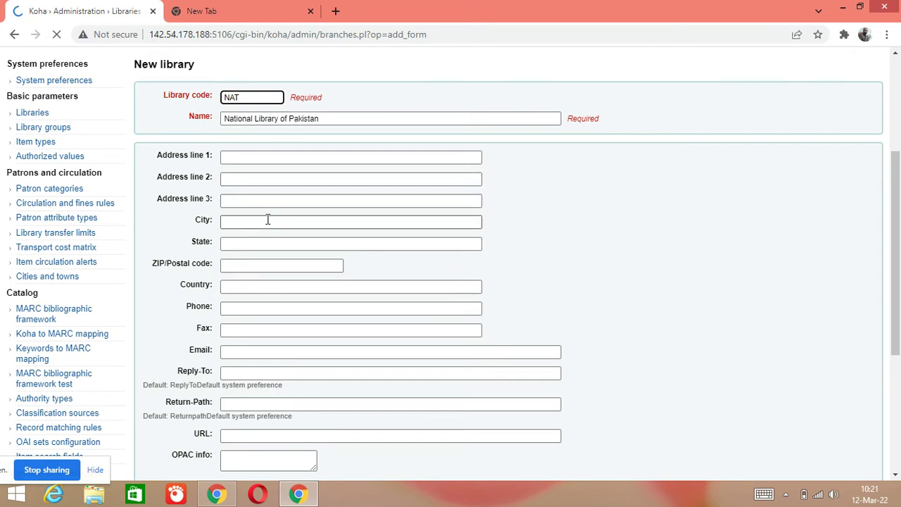
pyautogui.click(249, 286)
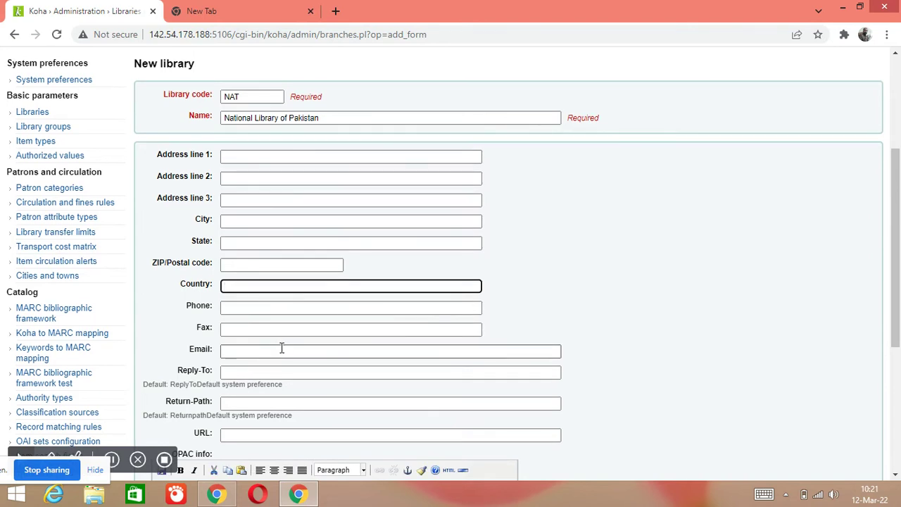
pyautogui.scroll(-2, 282, 348)
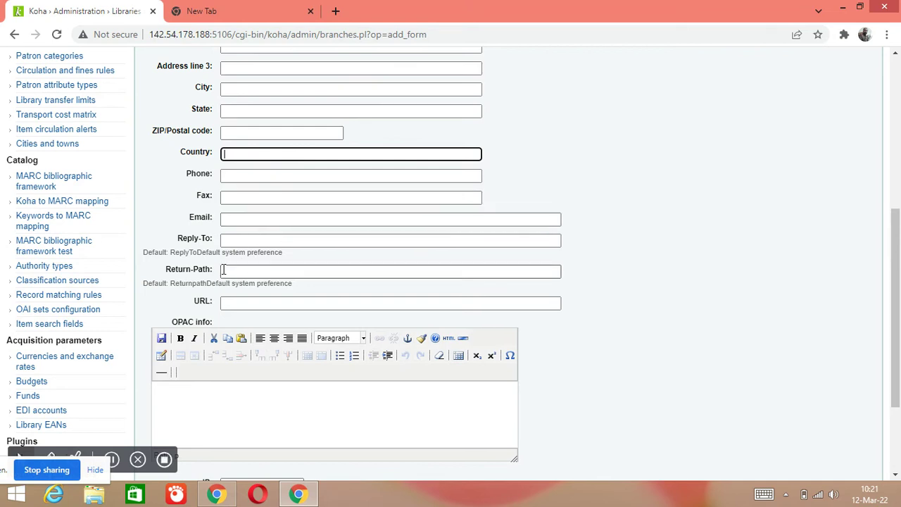
pyautogui.scroll(1, 294, 212)
pyautogui.scroll(1, 297, 176)
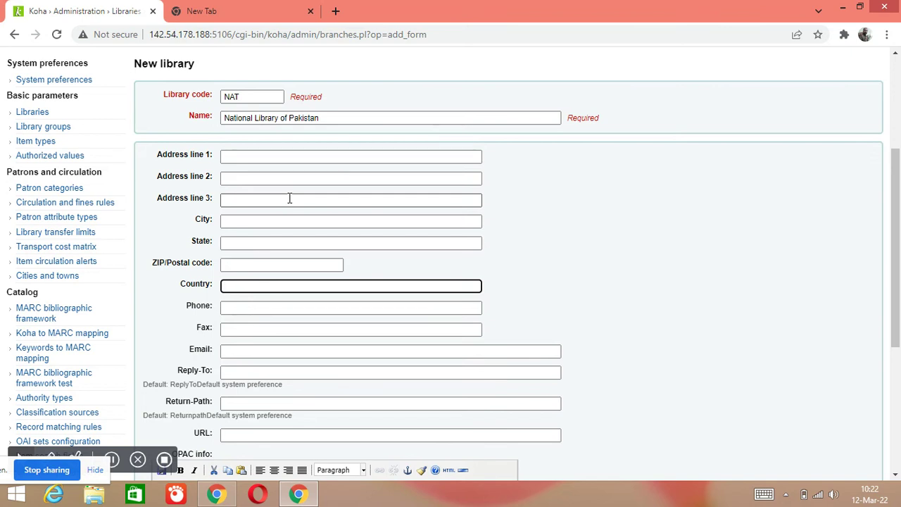
pyautogui.scroll(-5, 290, 198)
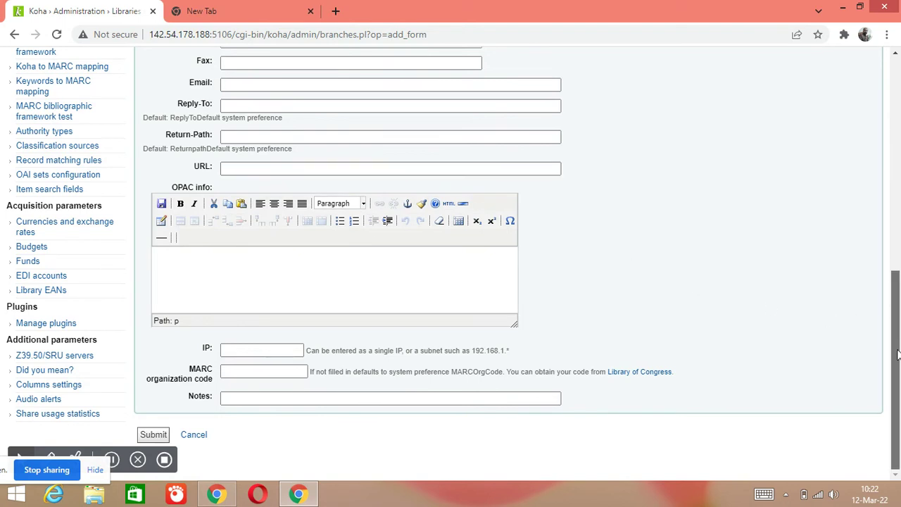
pyautogui.click(154, 435)
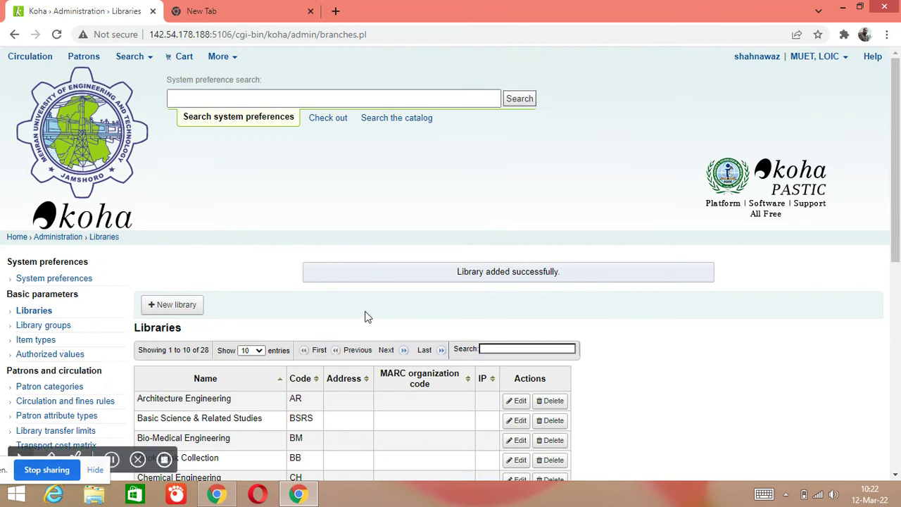
# Step: Page through the libraries list to find the National Library of Pakistan entry
pyautogui.scroll(-1, 374, 323)
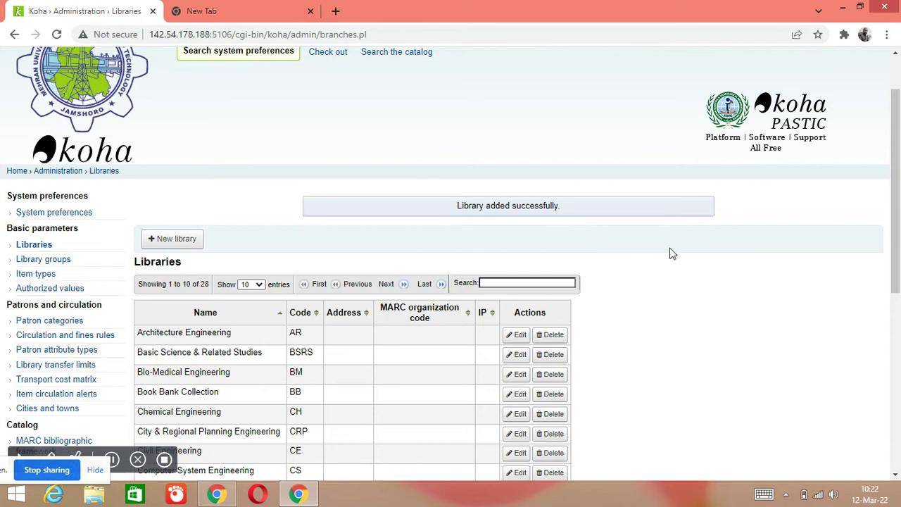
pyautogui.scroll(-2, 673, 253)
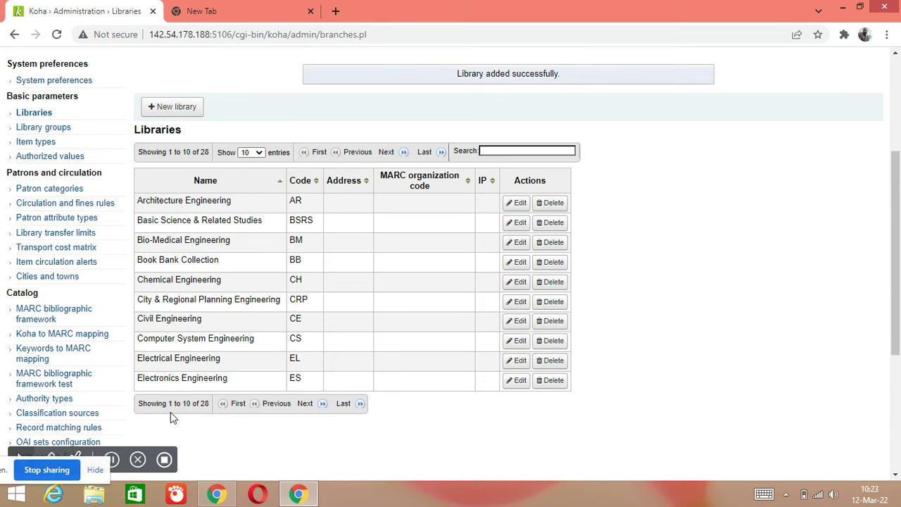
pyautogui.click(305, 406)
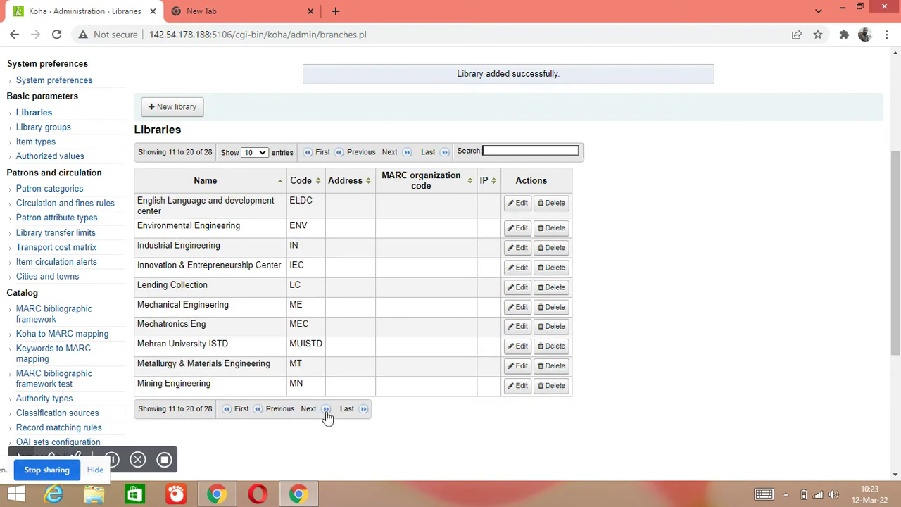
pyautogui.click(323, 405)
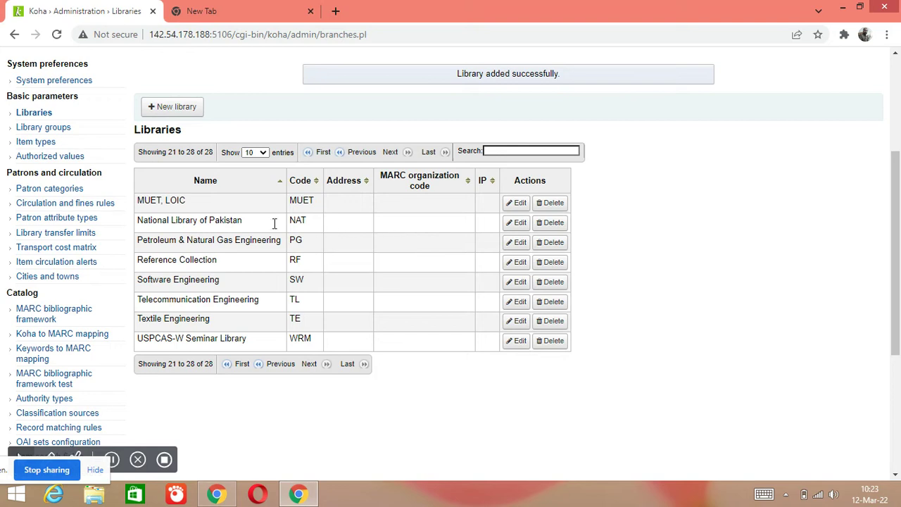
# Step: Open the National Library of Pakistan record for editing, review its fields, and submit the form
pyautogui.click(517, 229)
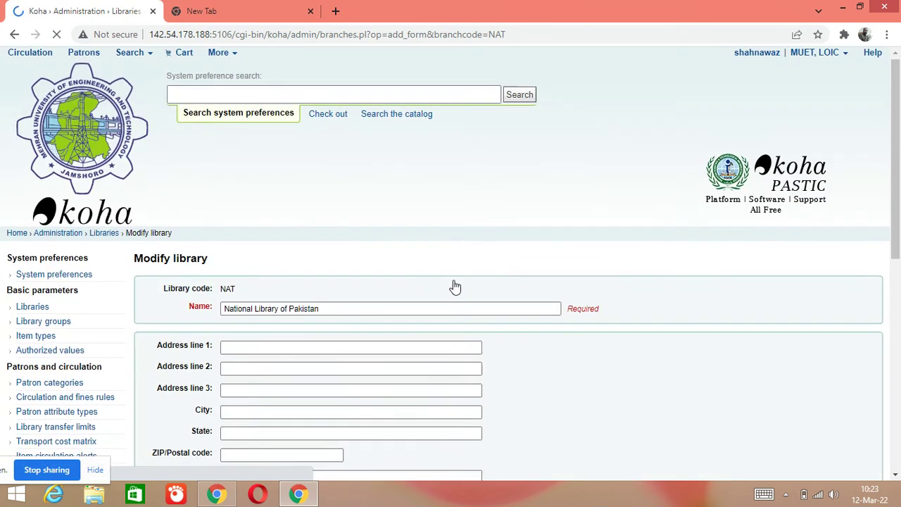
pyautogui.scroll(-2, 324, 213)
pyautogui.scroll(-5, 325, 282)
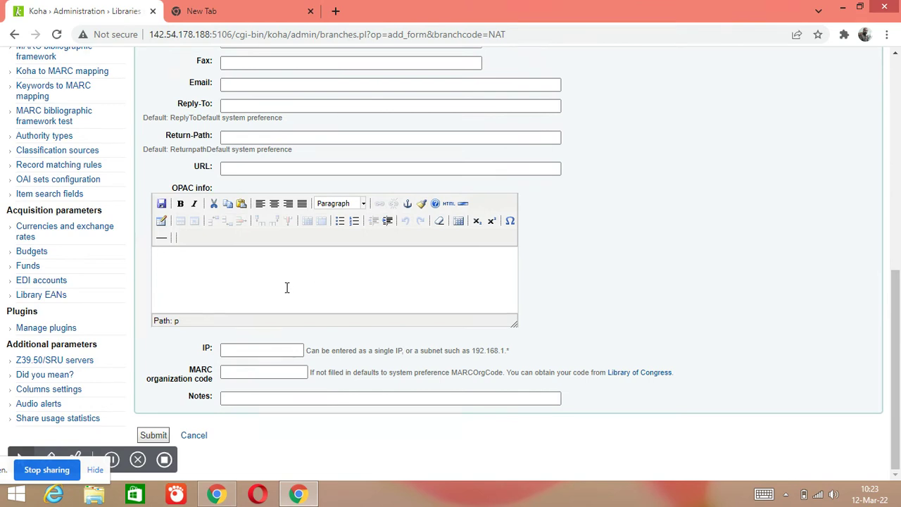
pyautogui.scroll(2, 287, 287)
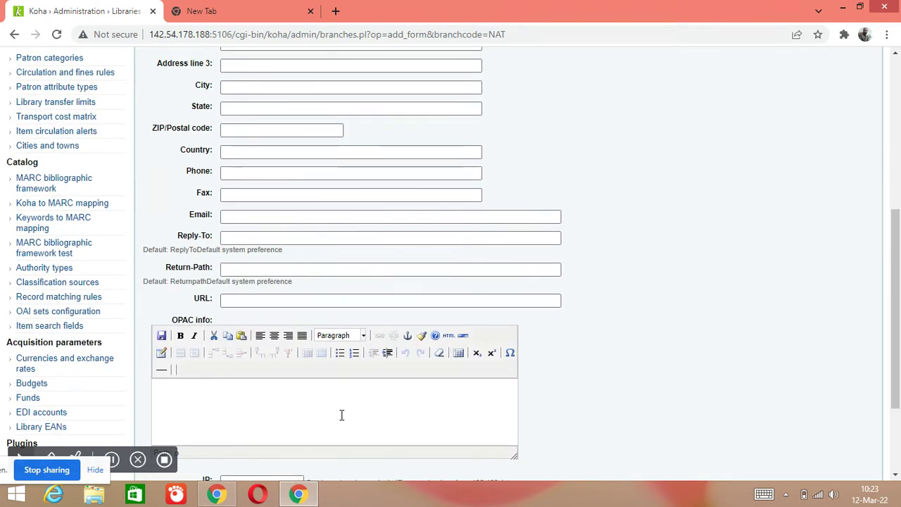
pyautogui.scroll(1, 342, 416)
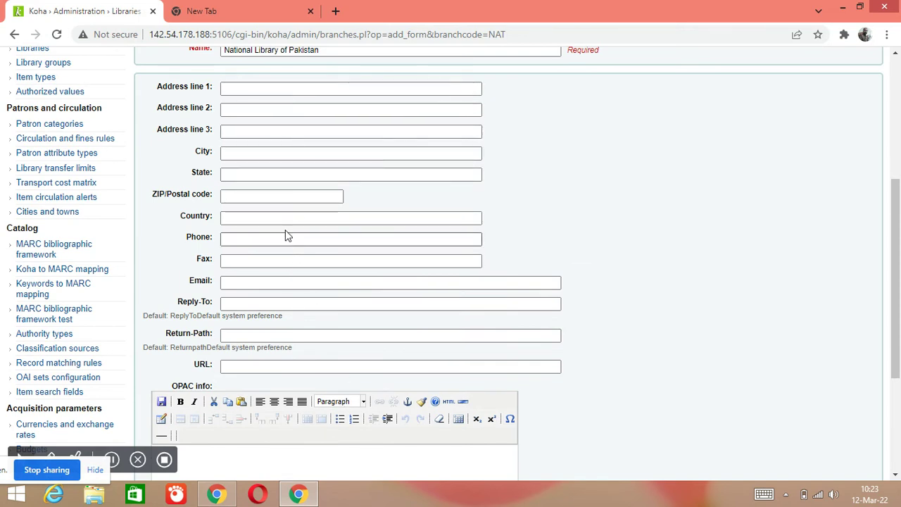
pyautogui.scroll(3, 285, 234)
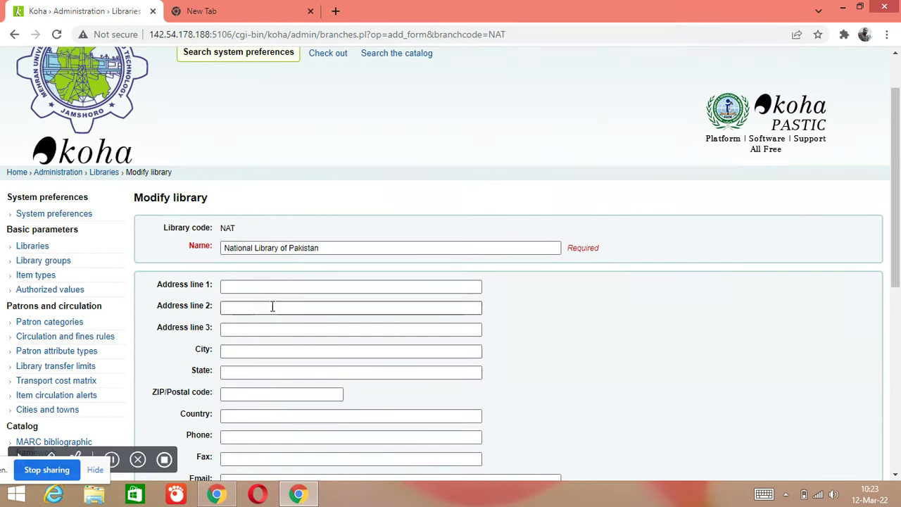
pyautogui.scroll(-6, 274, 305)
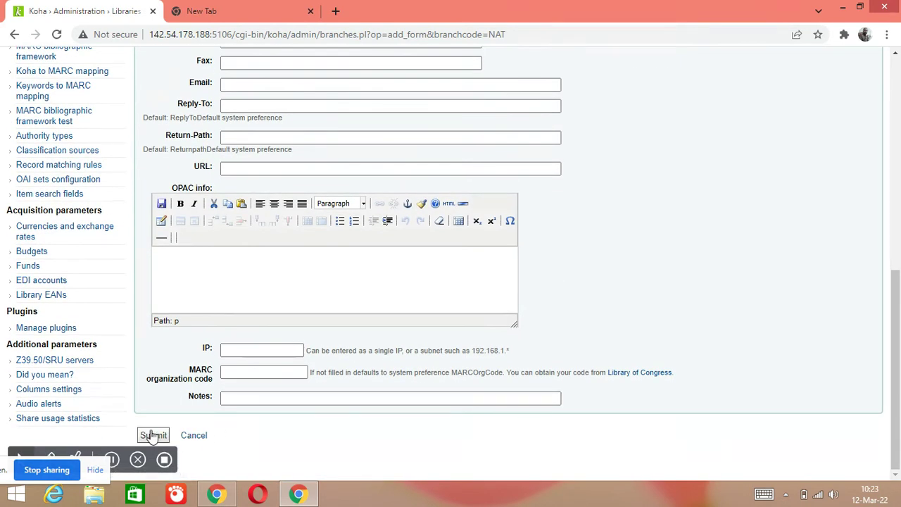
pyautogui.click(152, 435)
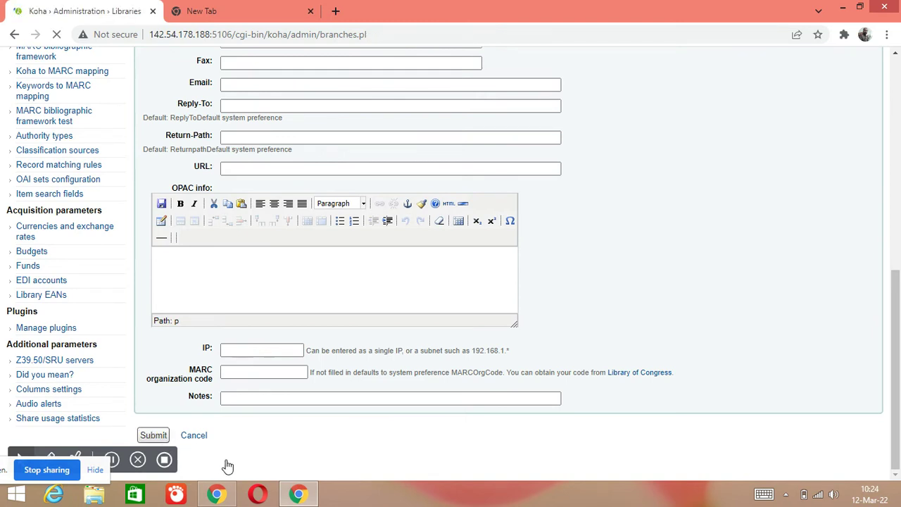
pyautogui.scroll(-3, 350, 364)
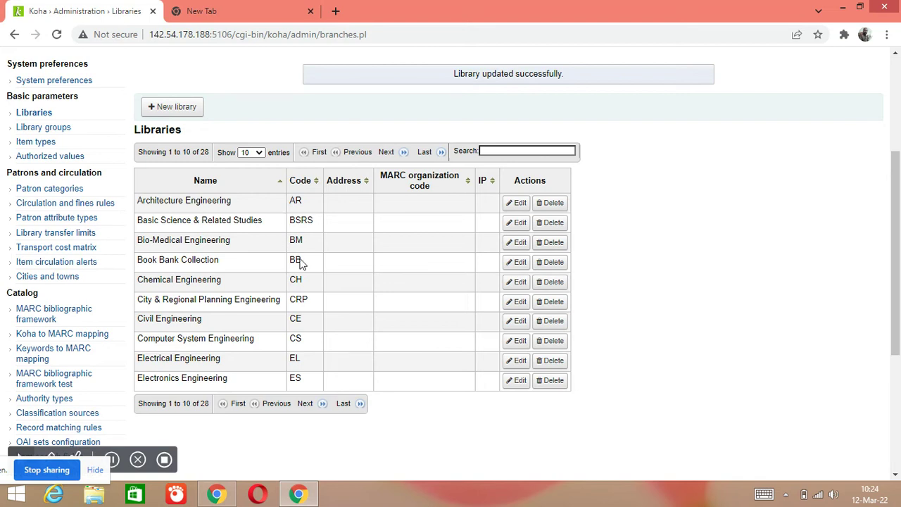
pyautogui.scroll(-3, 317, 331)
pyautogui.scroll(5, 327, 360)
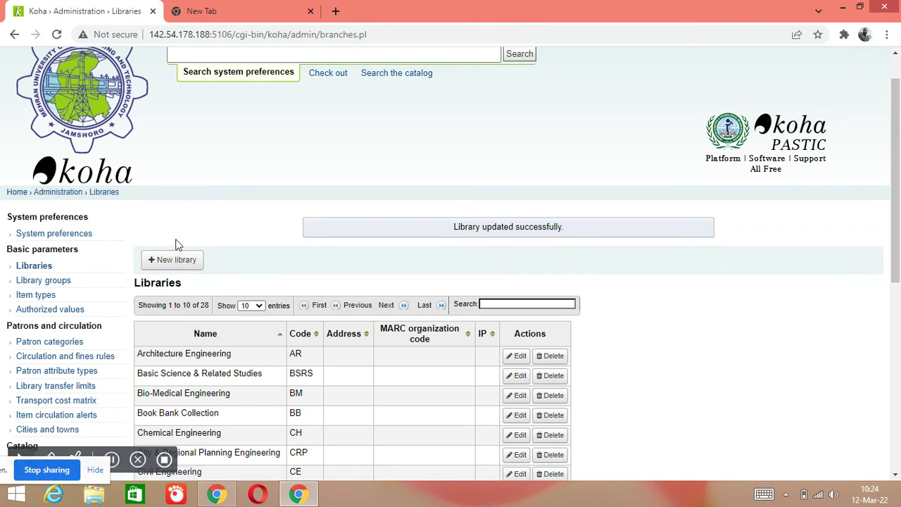
# Step: Open a blank new library form, review its required, address, contact, OPAC info, IP and notes fields, and return to the libraries list
pyautogui.scroll(-1, 210, 269)
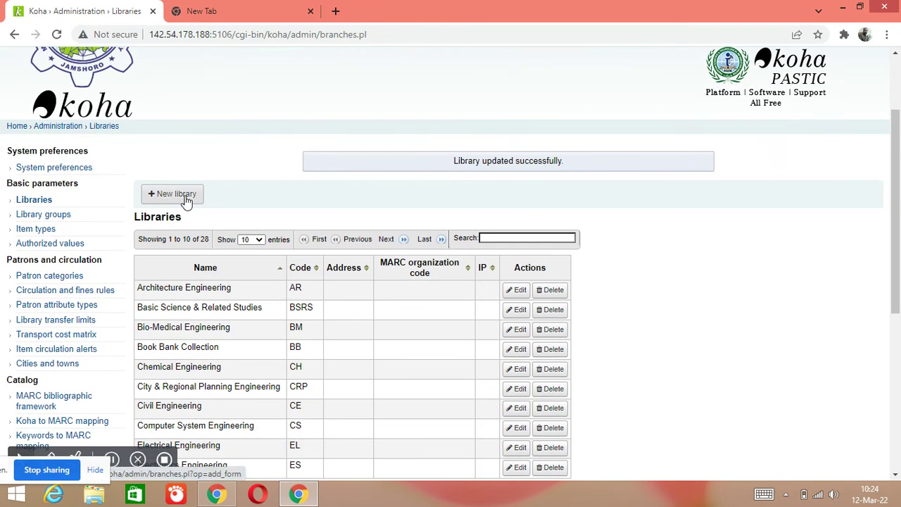
pyautogui.scroll(-3, 188, 202)
pyautogui.scroll(2, 183, 176)
pyautogui.click(173, 128)
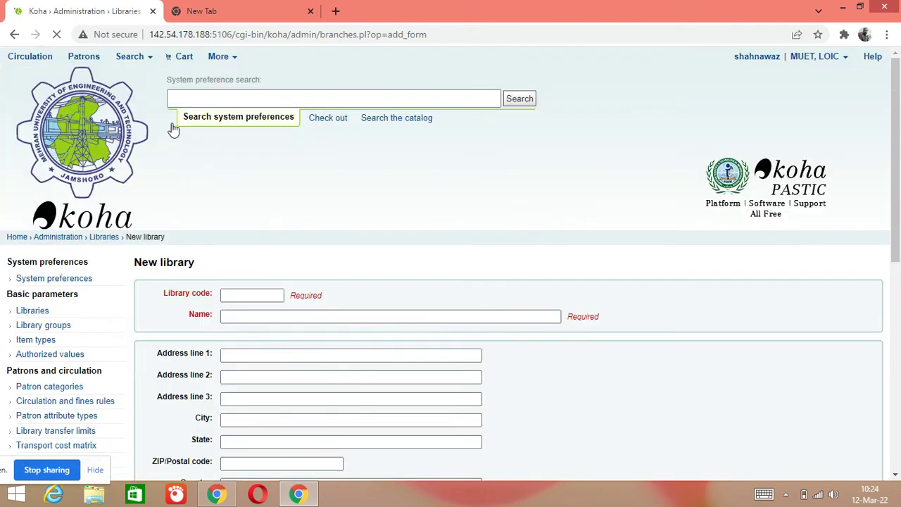
pyautogui.scroll(-1, 261, 243)
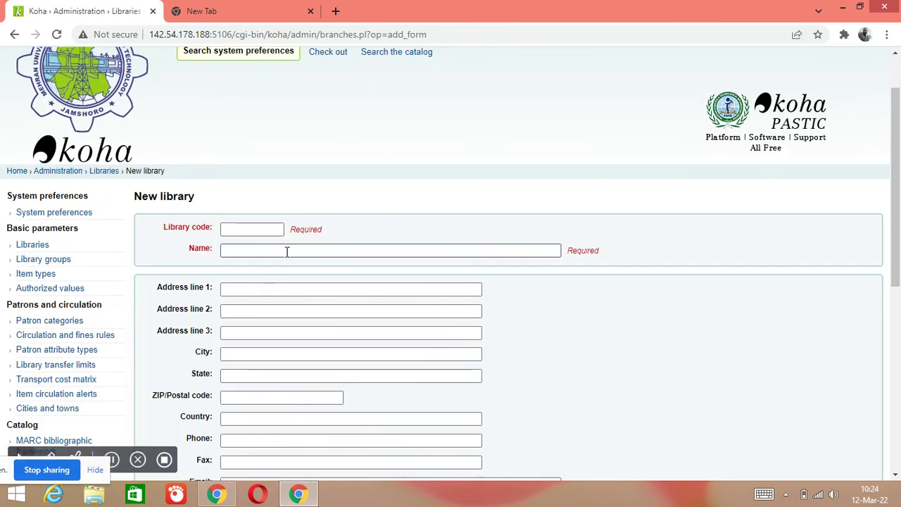
pyautogui.scroll(-1, 288, 254)
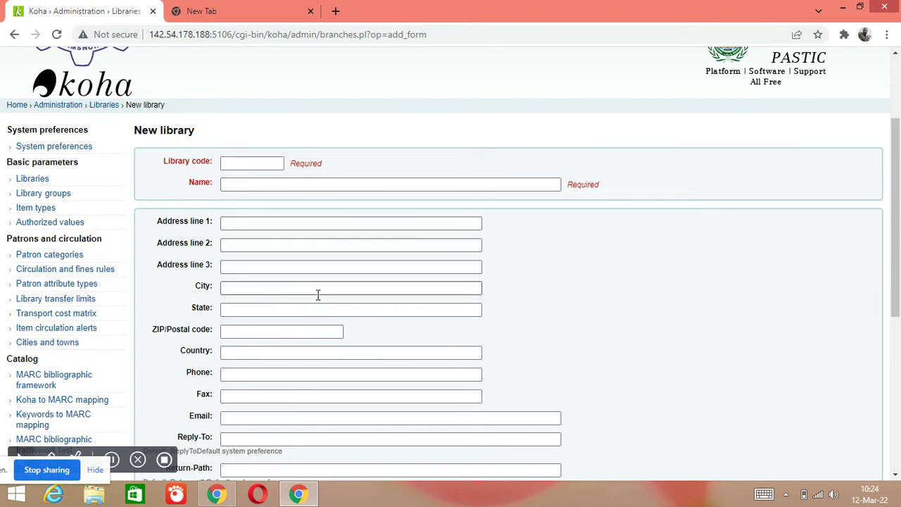
pyautogui.scroll(-2, 298, 352)
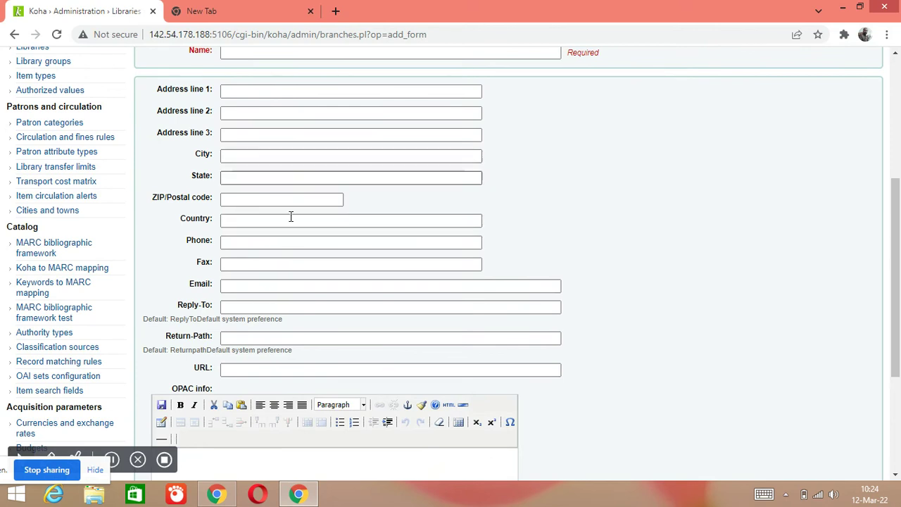
pyautogui.scroll(-2, 283, 236)
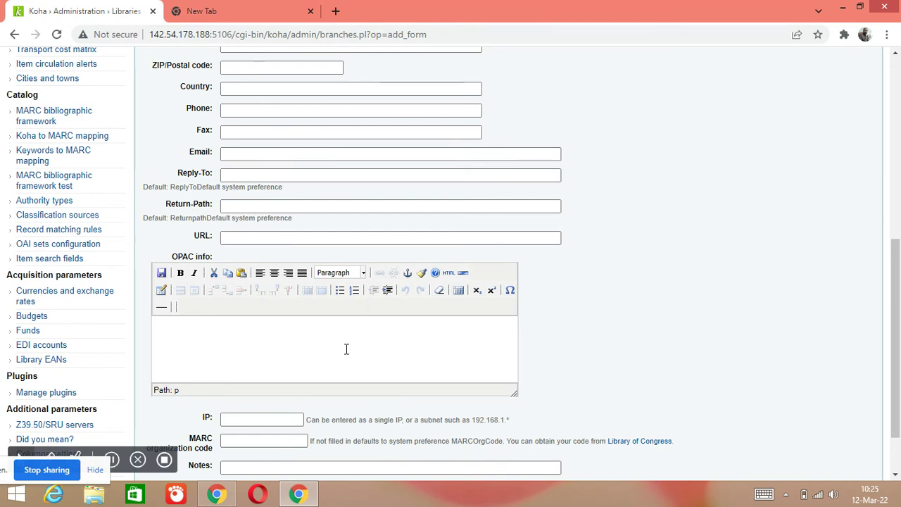
pyautogui.scroll(-1, 346, 352)
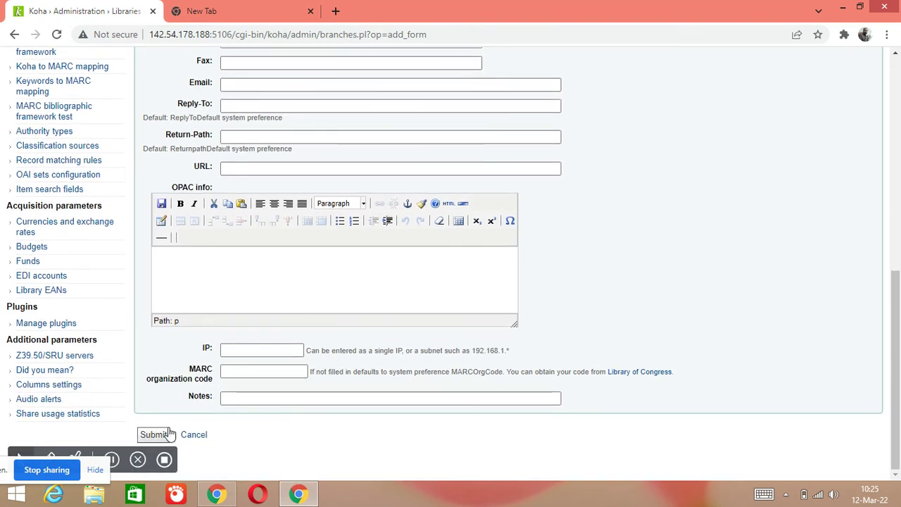
pyautogui.click(156, 435)
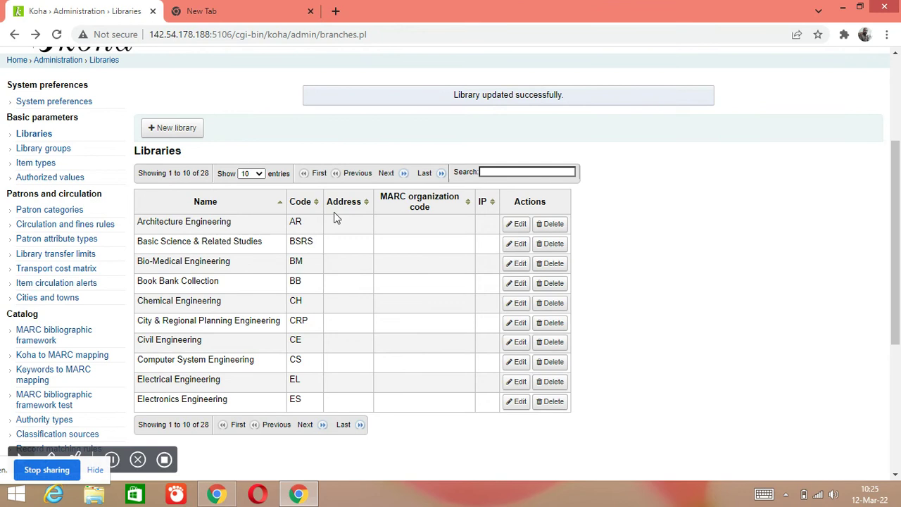
# Step: Page through the libraries list to the National Library of Pakistan entry and highlight its name
pyautogui.scroll(3, 334, 218)
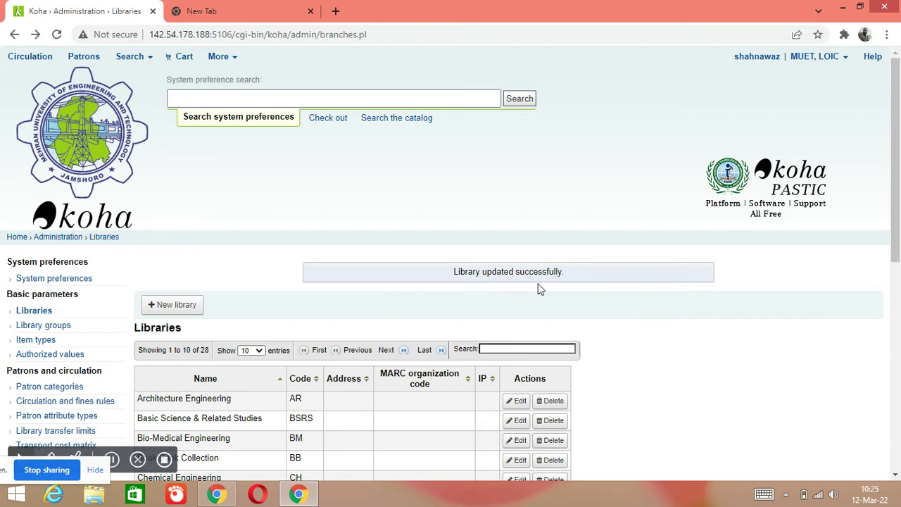
pyautogui.scroll(-3, 541, 288)
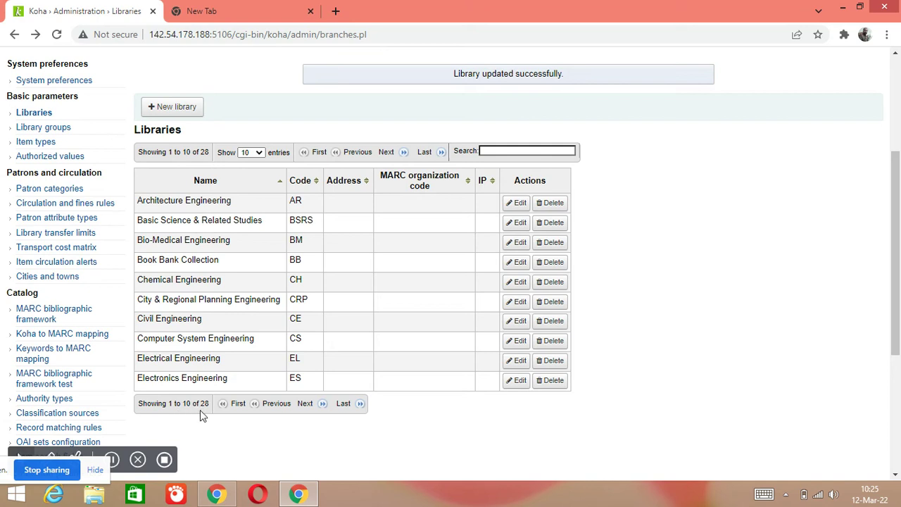
pyautogui.click(324, 407)
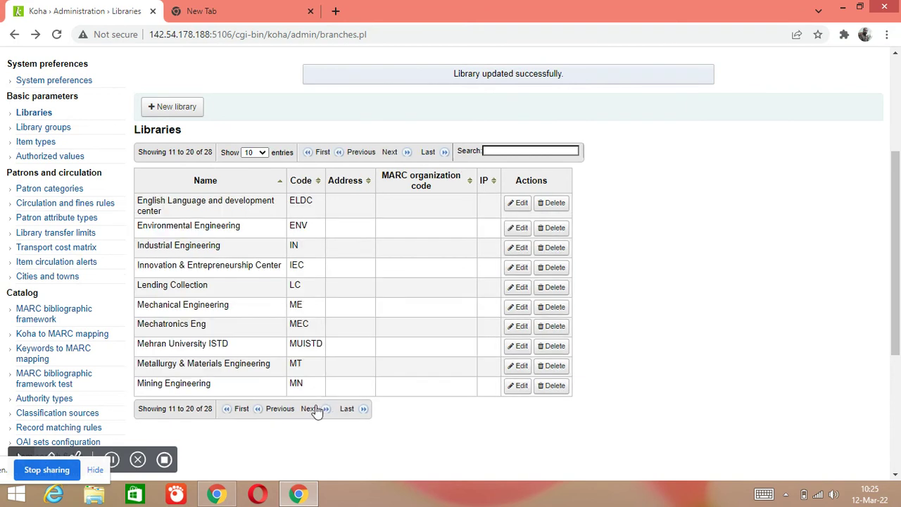
pyautogui.click(327, 413)
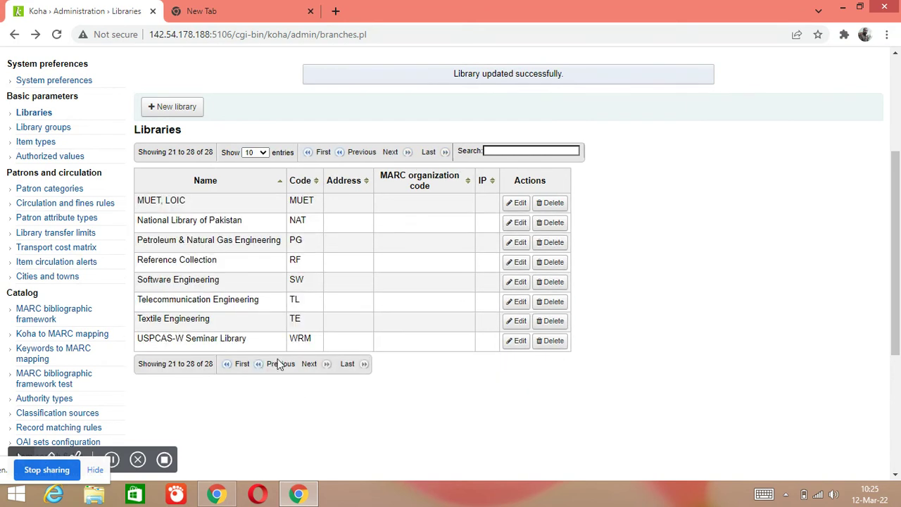
pyautogui.moveTo(251, 225); pyautogui.dragTo(140, 225)
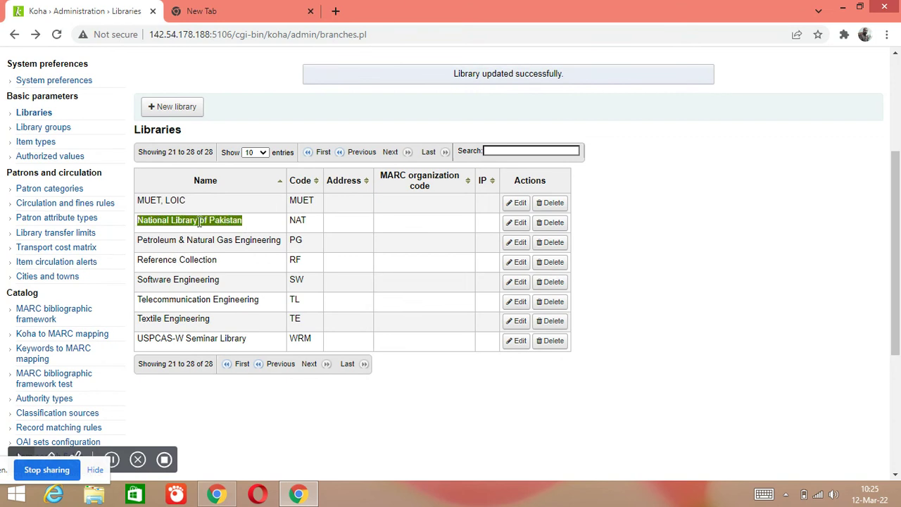
pyautogui.click(261, 229)
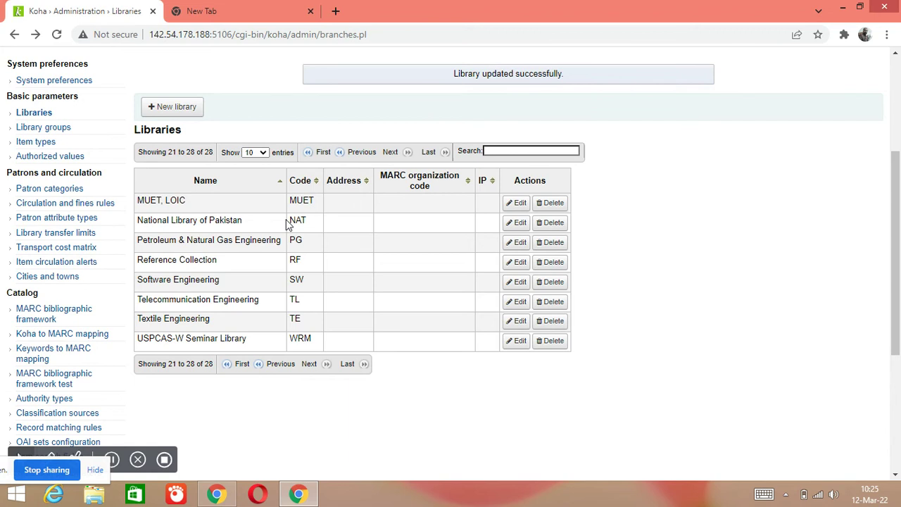
# Step: Return to the Koha staff home page and bring its Koha administration module into view
pyautogui.scroll(1, 287, 223)
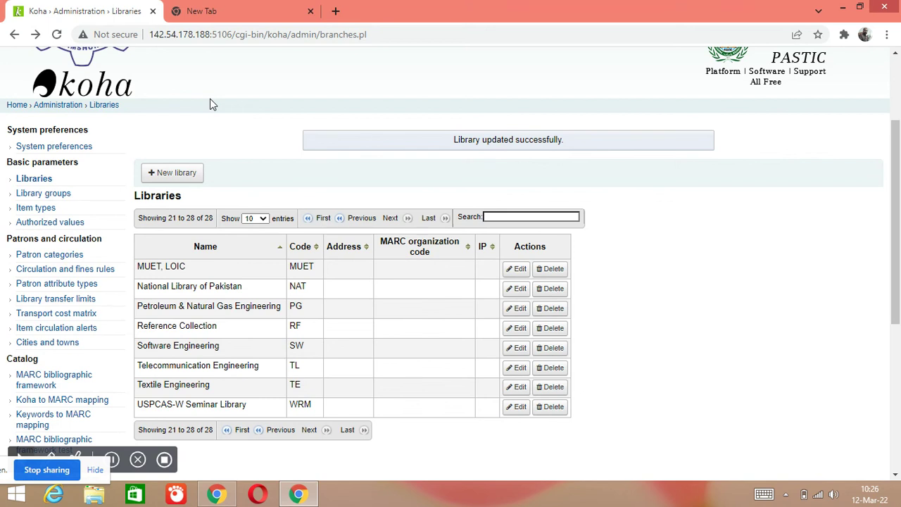
pyautogui.click(17, 105)
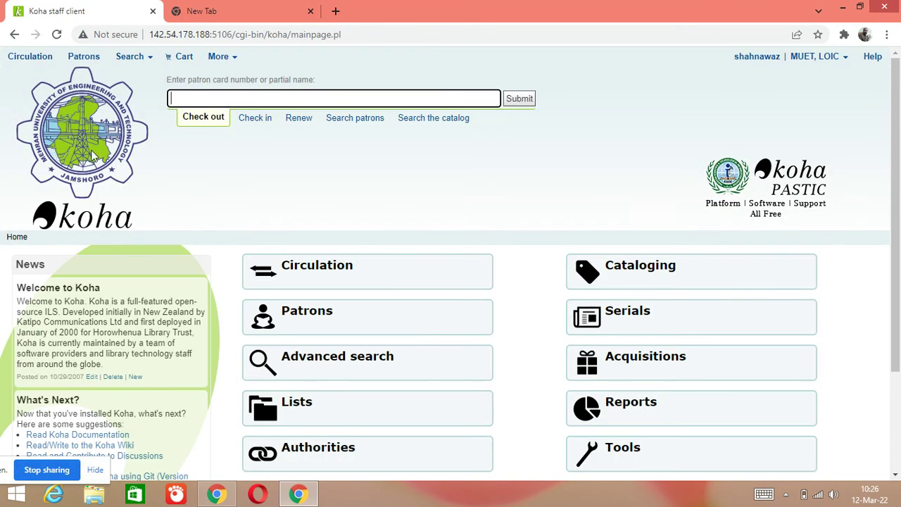
pyautogui.scroll(-1, 414, 295)
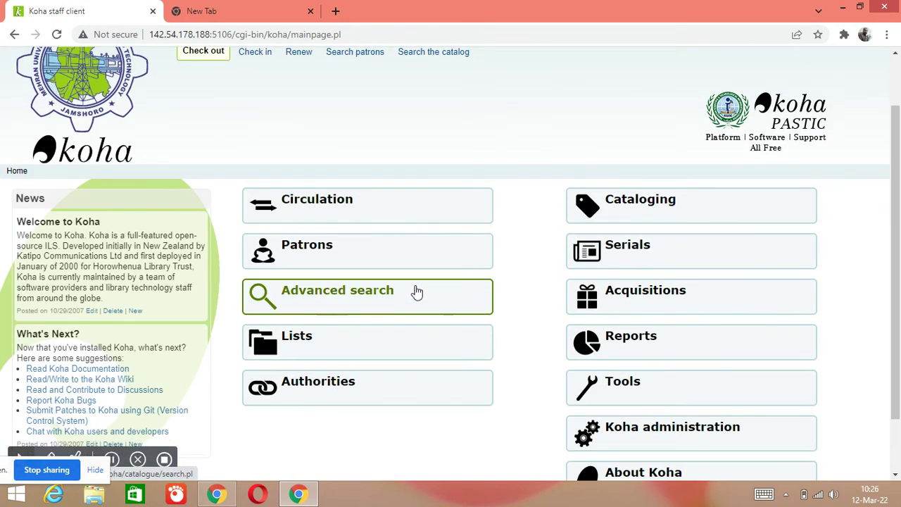